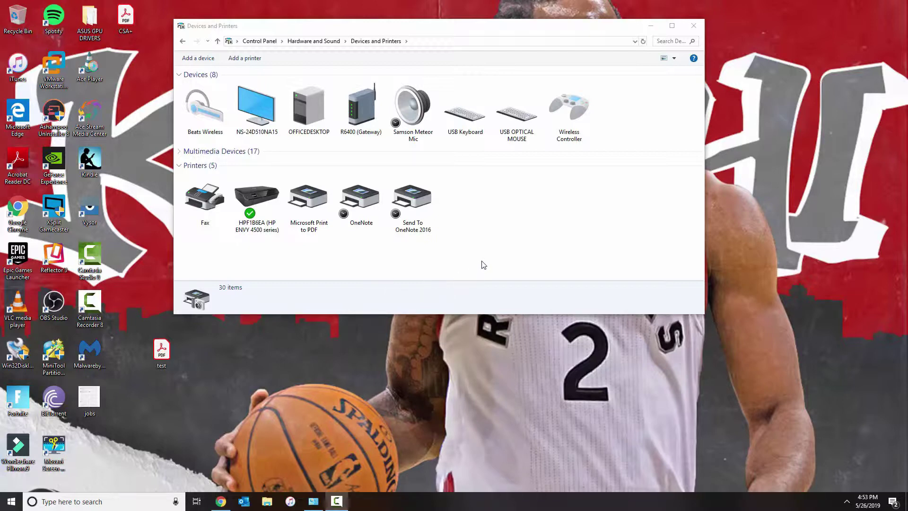
Step: Bring the Devices and Printers window forward, shift it slightly, and close it
click(499, 234)
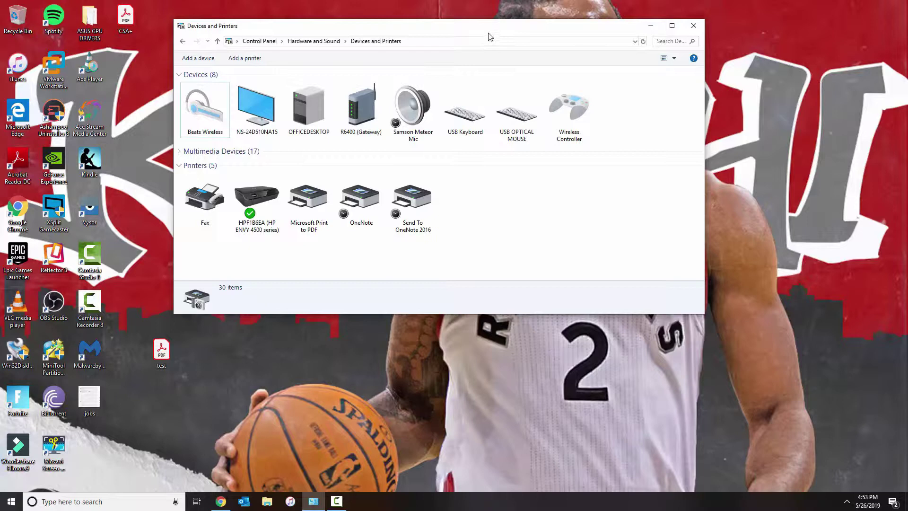
drag(490, 37, 516, 33)
click(720, 21)
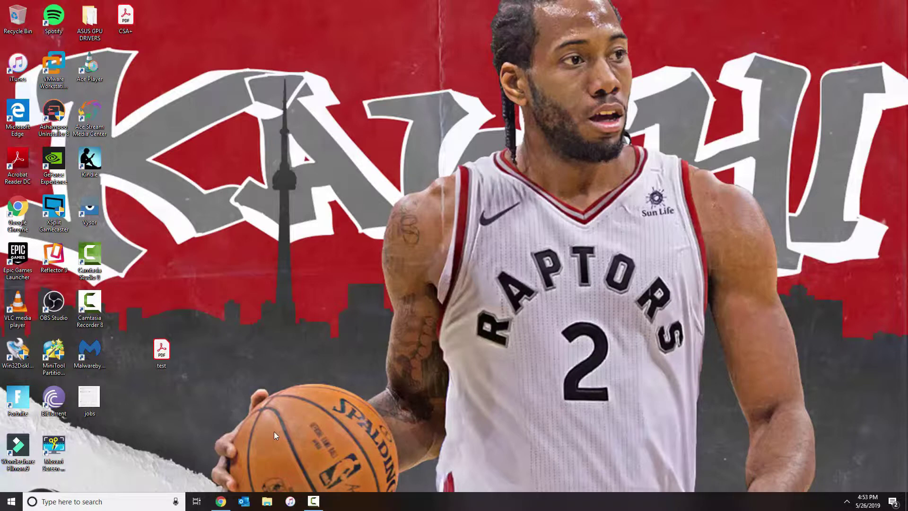
Step: Search 'contr' to open Control Panel and go to View devices and printers
click(74, 503)
text(contr)
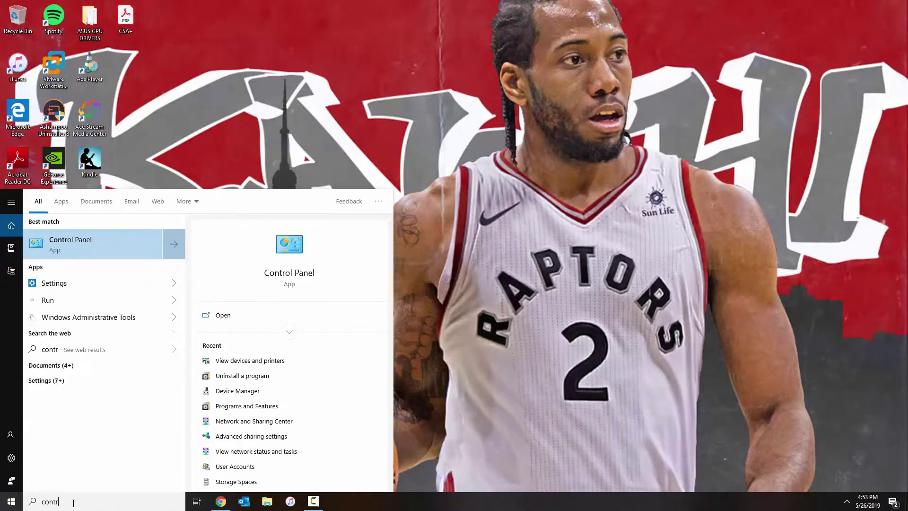
key(Return)
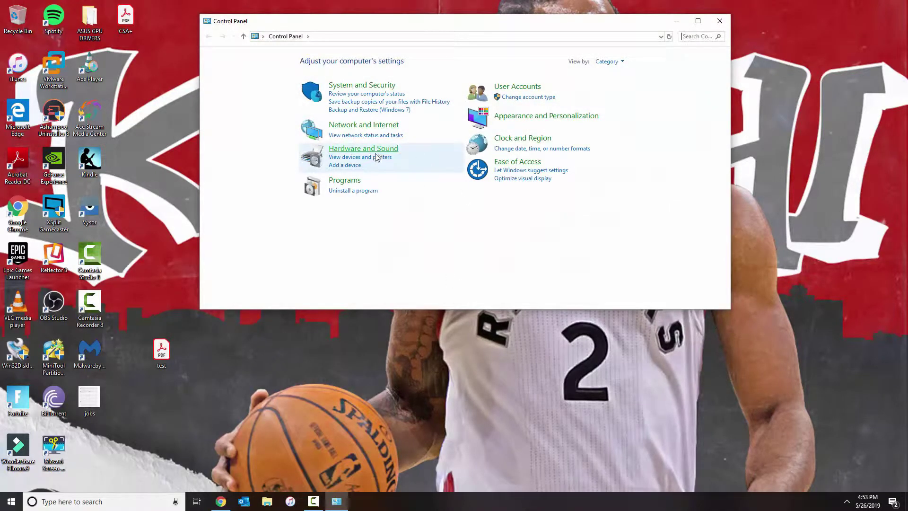
click(373, 157)
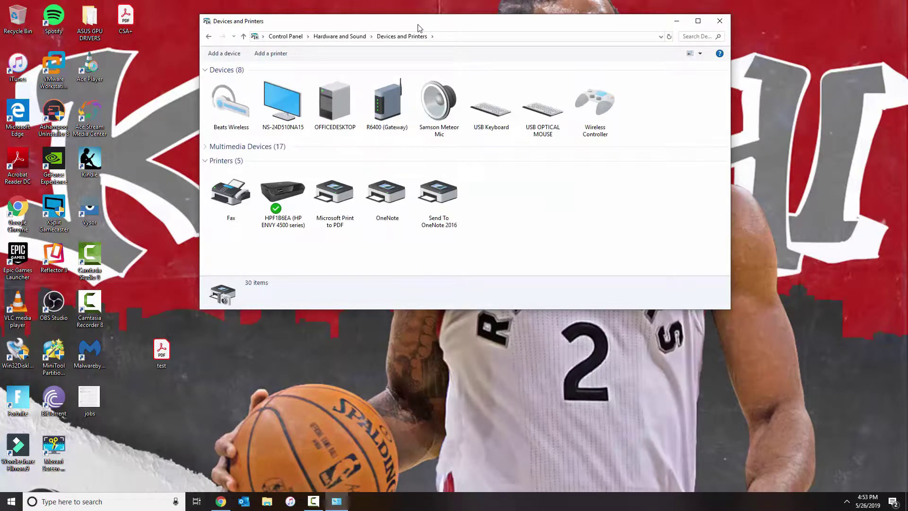
drag(418, 28, 403, 56)
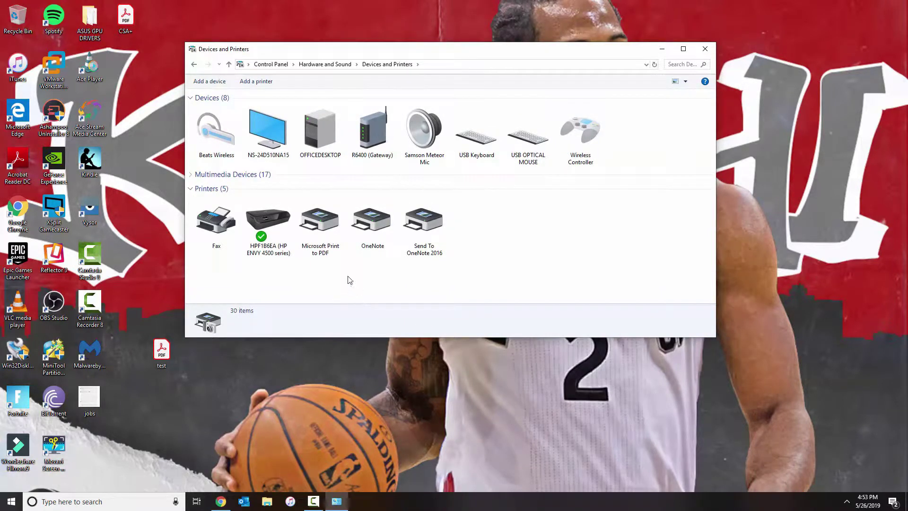
Step: Select and then deselect the Microsoft Print to PDF printer
click(327, 237)
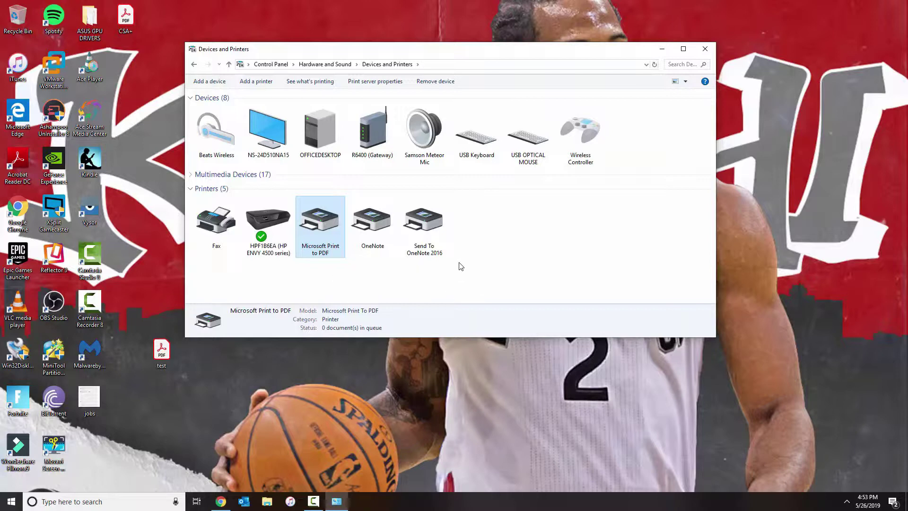
click(497, 264)
click(338, 248)
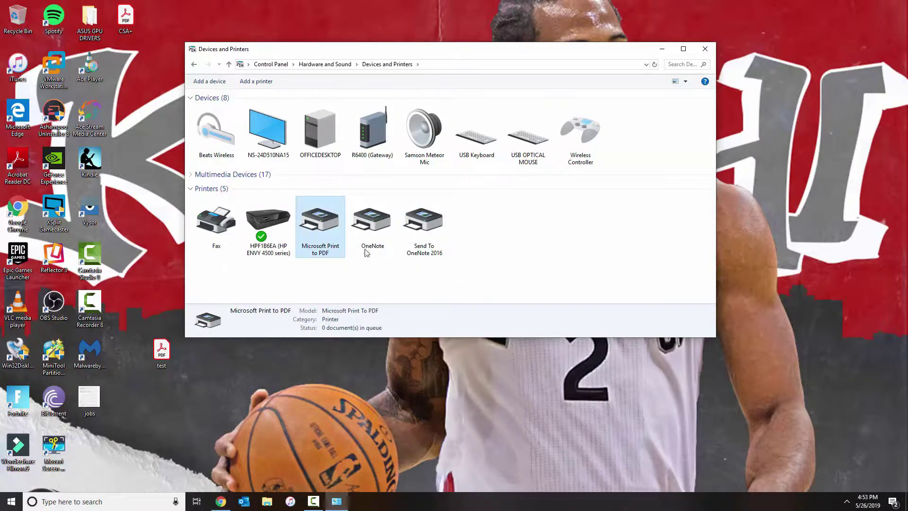
click(606, 257)
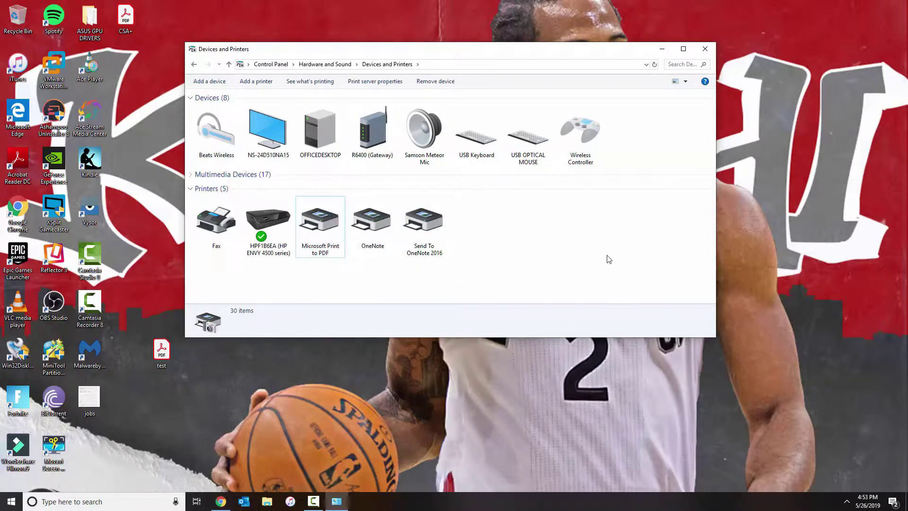
click(267, 82)
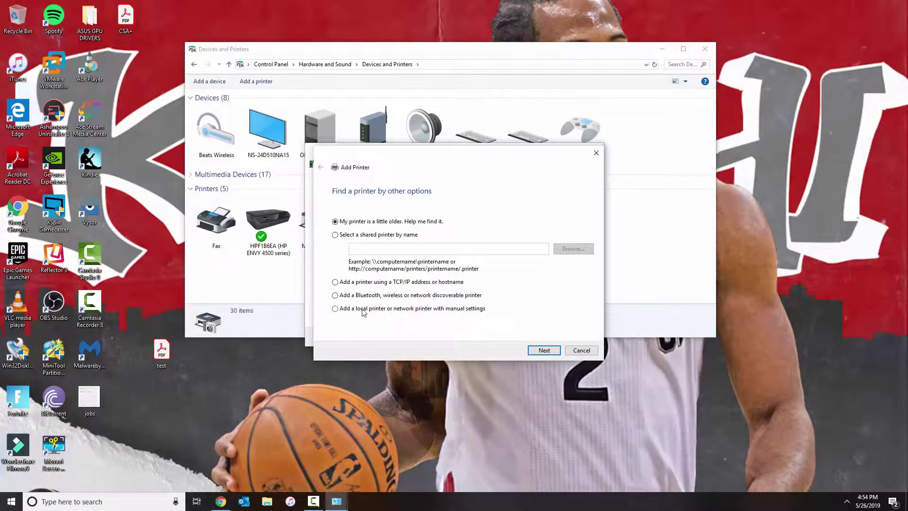
click(363, 311)
click(539, 351)
click(430, 230)
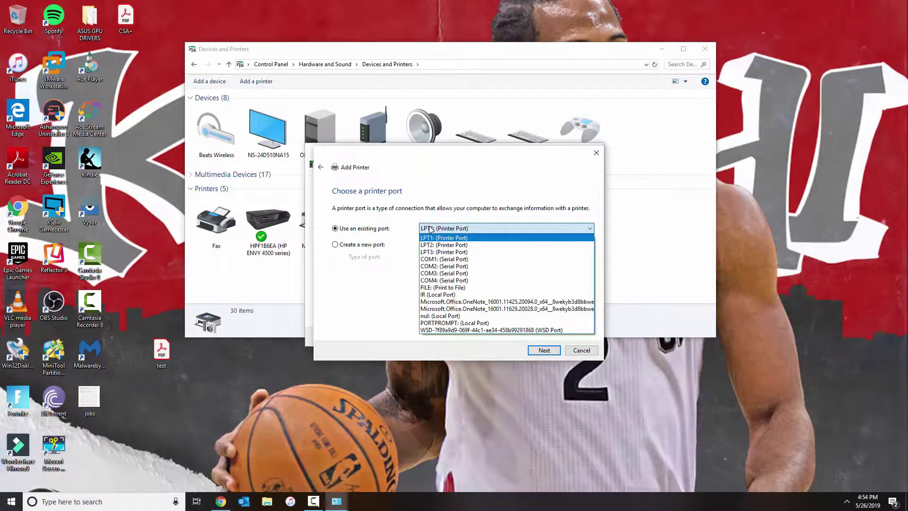
click(429, 229)
click(429, 229)
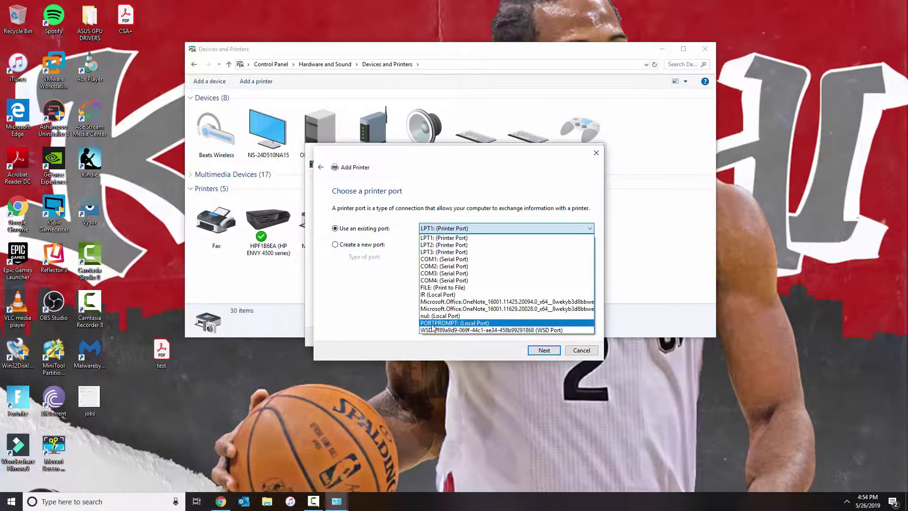
key(Escape)
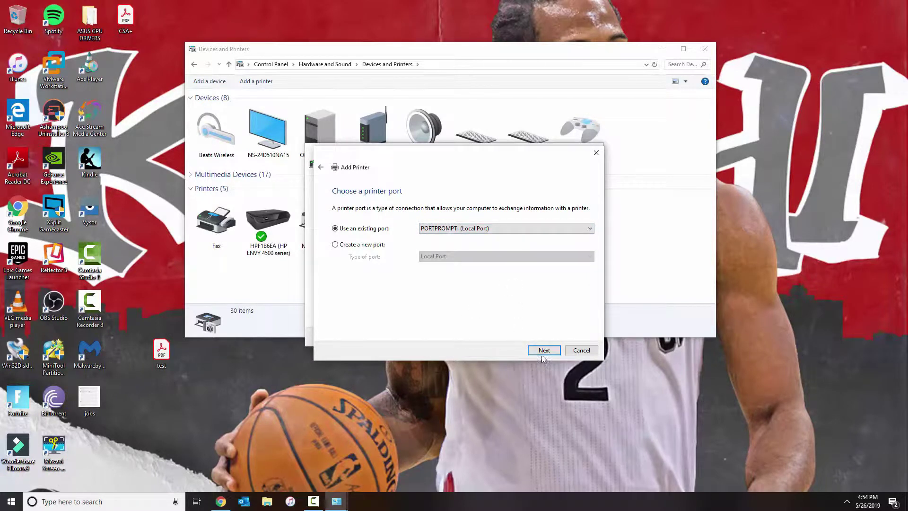
click(544, 350)
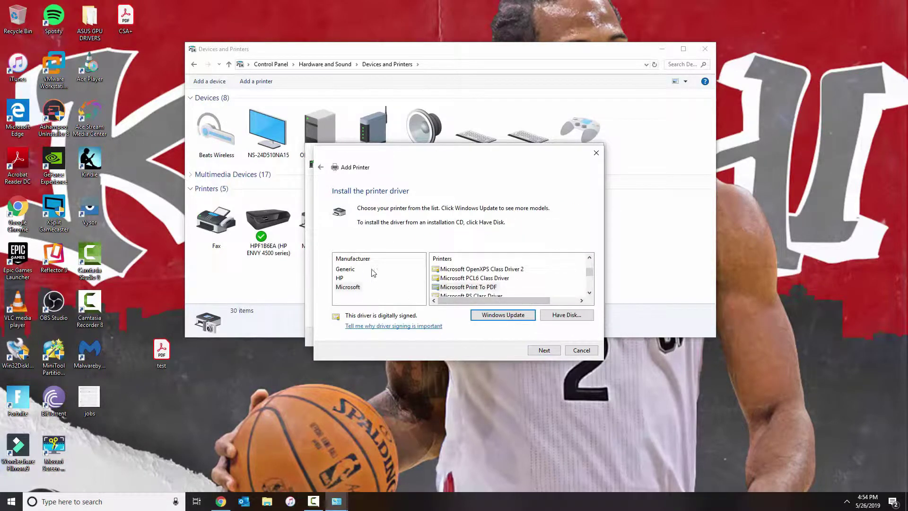
click(350, 287)
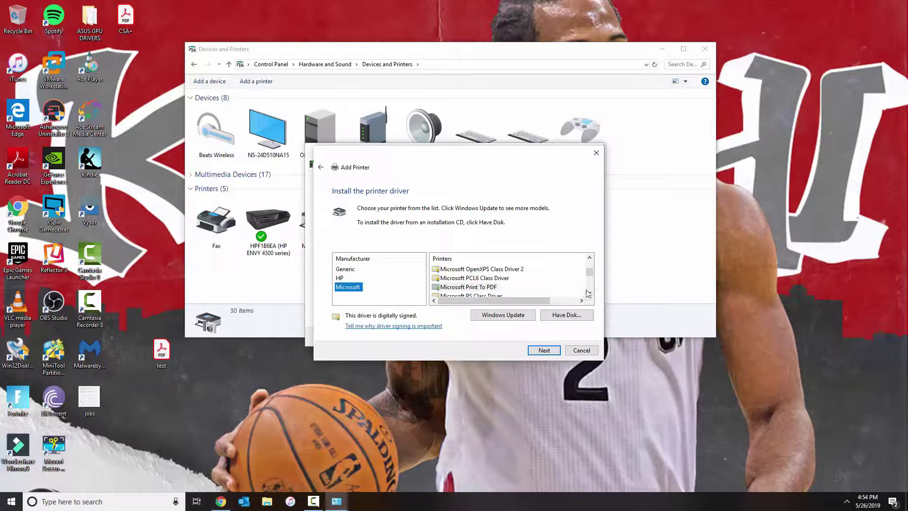
click(458, 289)
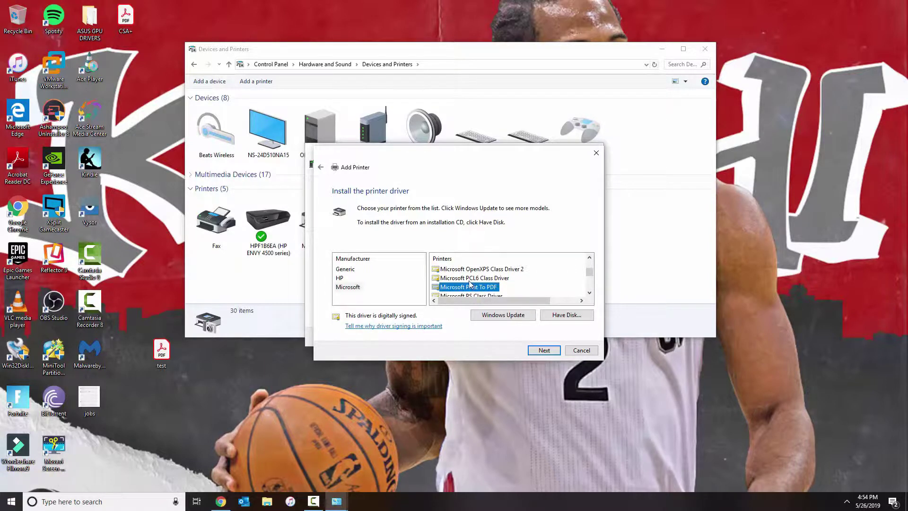
click(542, 350)
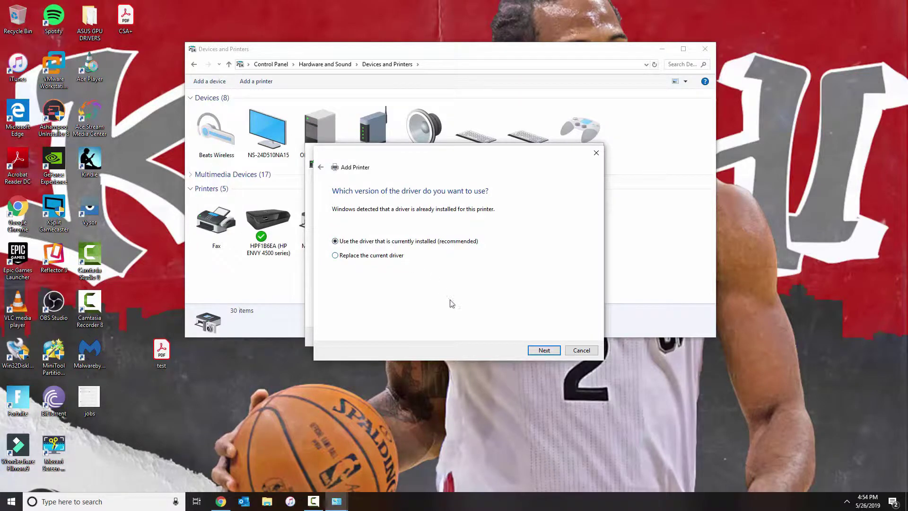
click(541, 353)
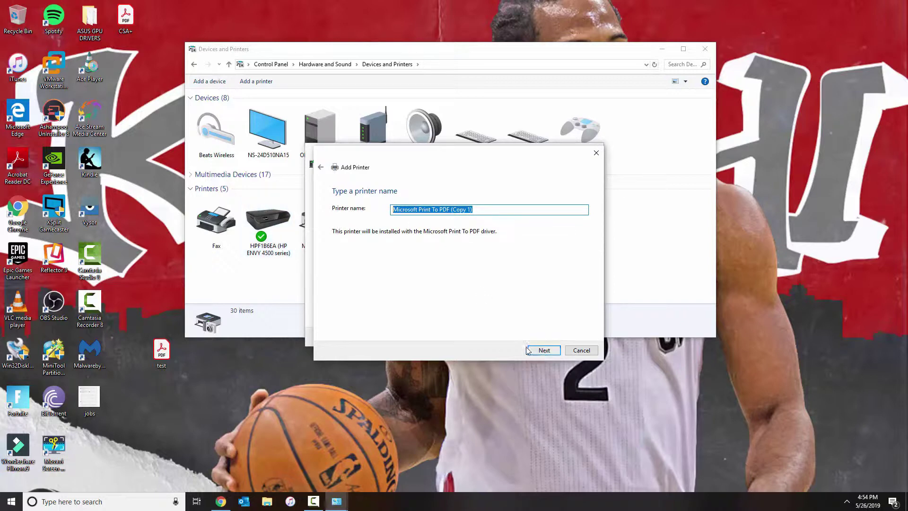
click(582, 350)
click(581, 336)
click(325, 201)
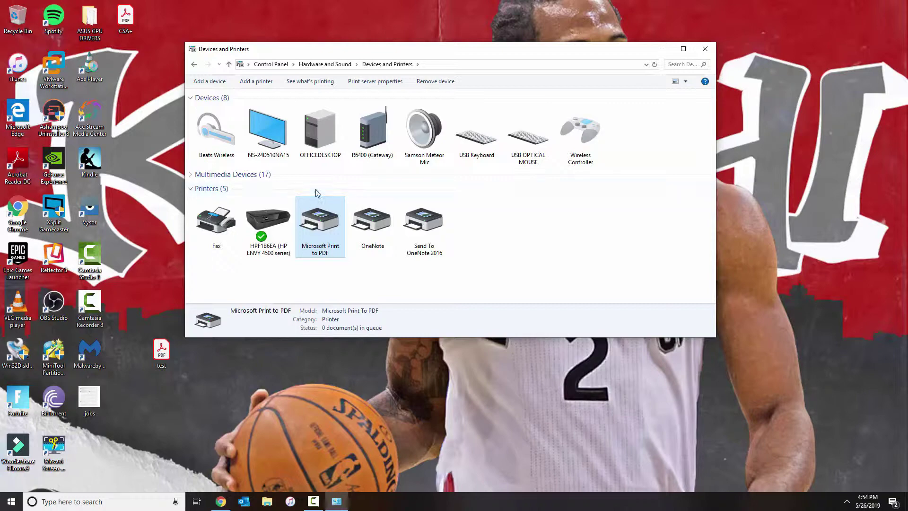
Step: Switch to the DraftKings NBA: Saturday Cheat Sheet tab in a maximized Chrome window
click(572, 265)
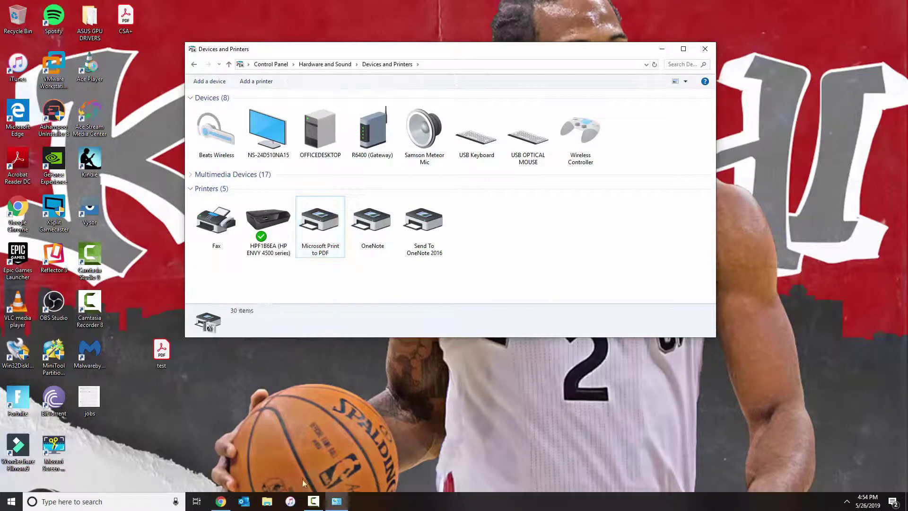
click(225, 503)
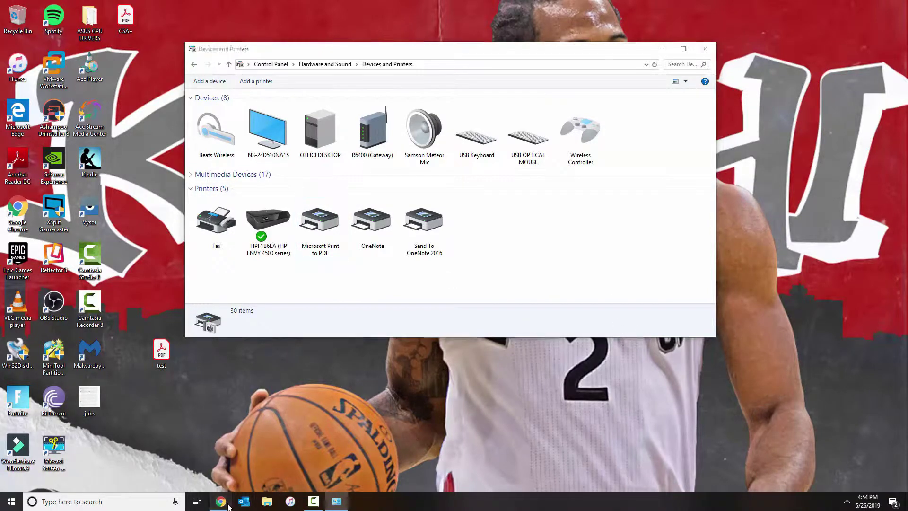
click(615, 67)
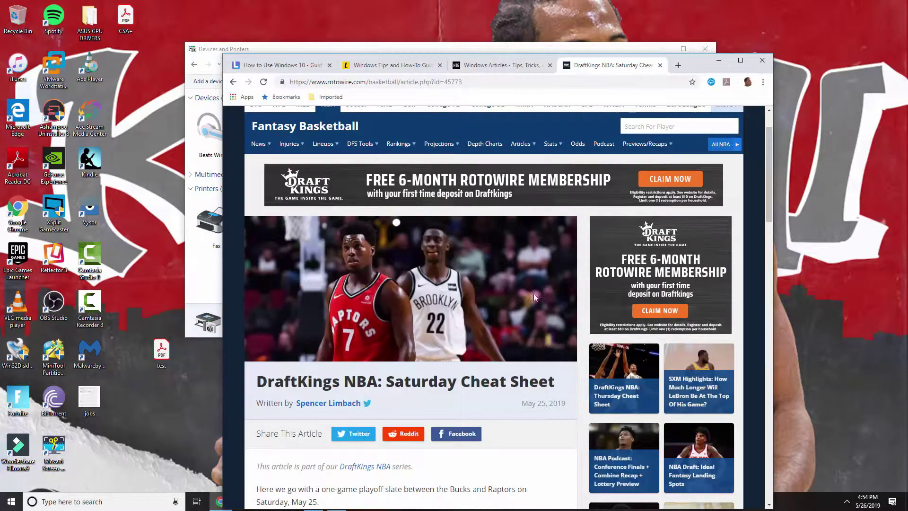
double_click(695, 60)
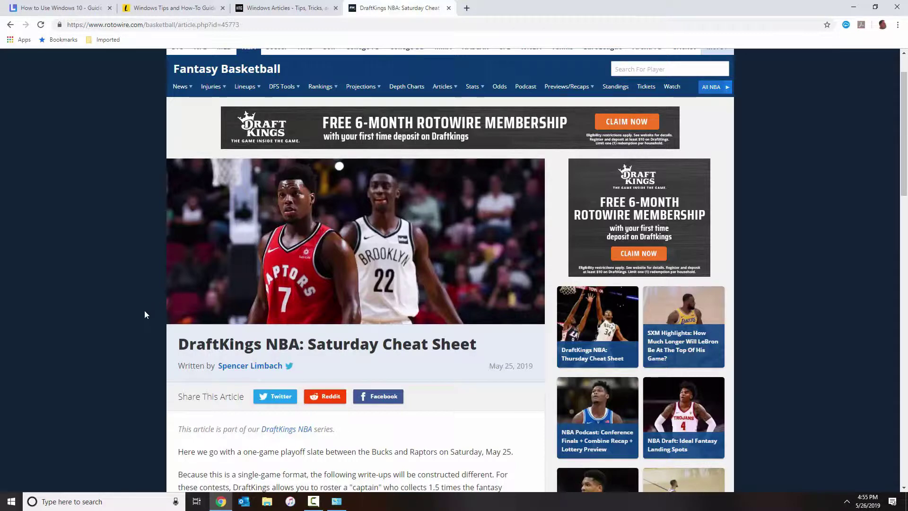
Step: Scroll the article briefly and open Chrome's three-dot menu
scroll(265, 260, up, 1)
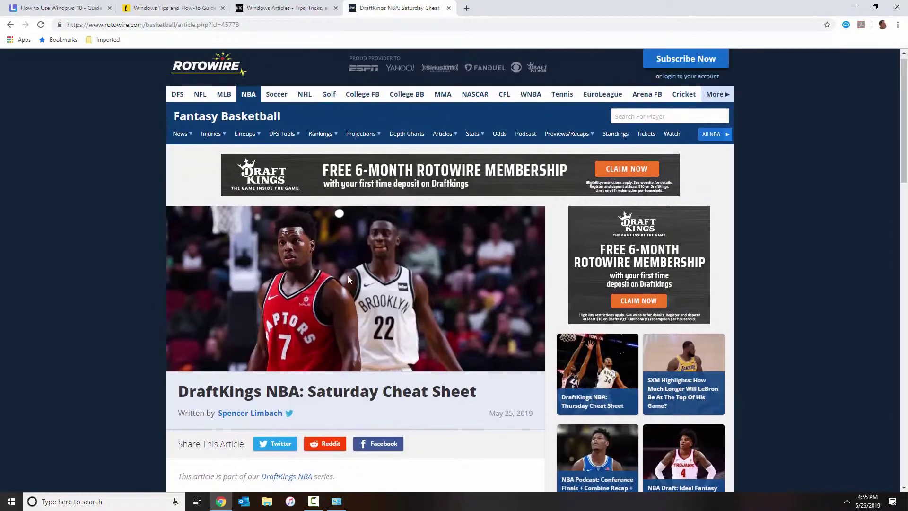
scroll(348, 275, down, 1)
scroll(396, 271, down, 1)
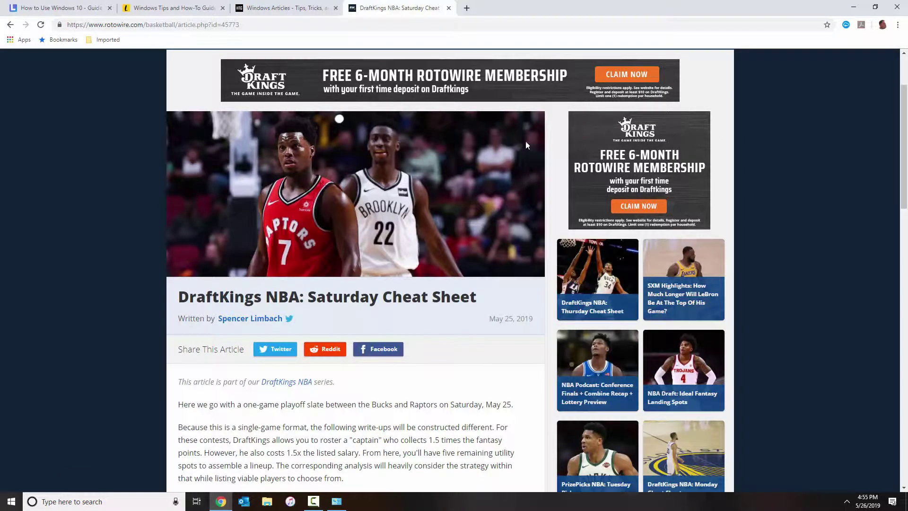
click(898, 24)
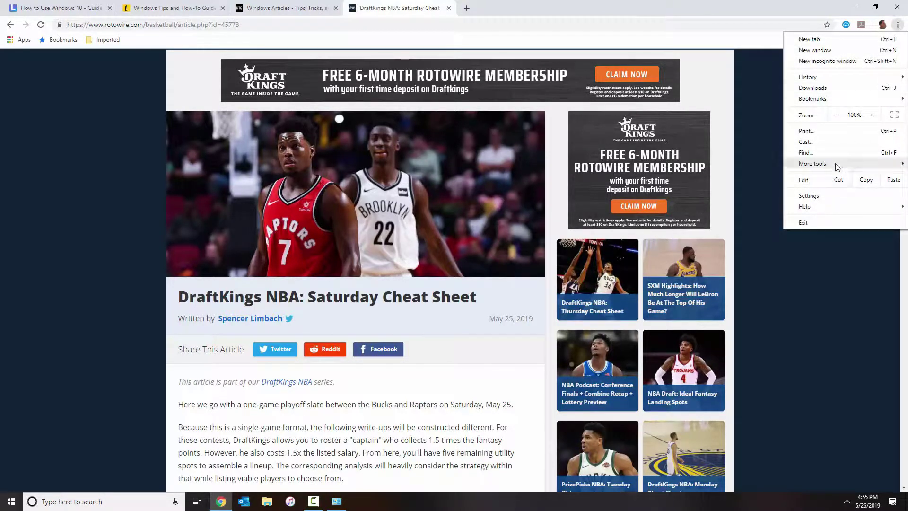
Step: Choose Print and scroll through the article's 2-sheet print preview and back
click(834, 136)
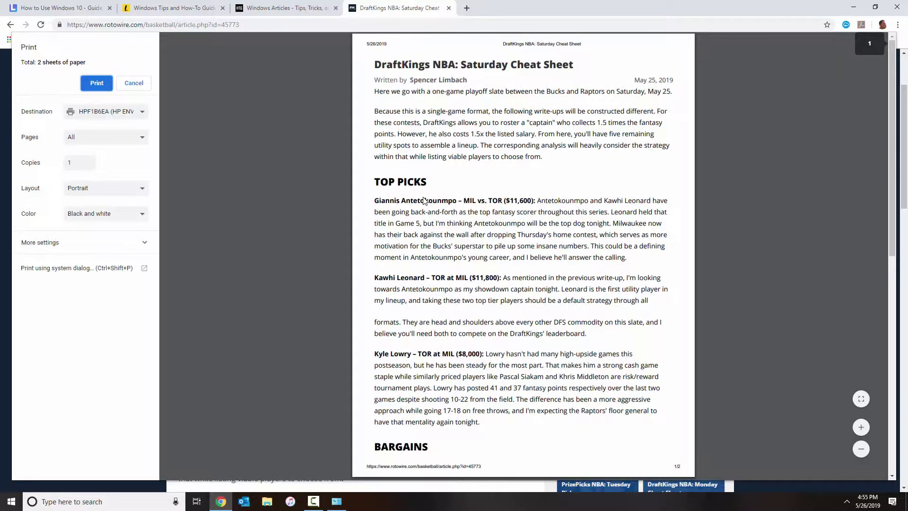
click(367, 61)
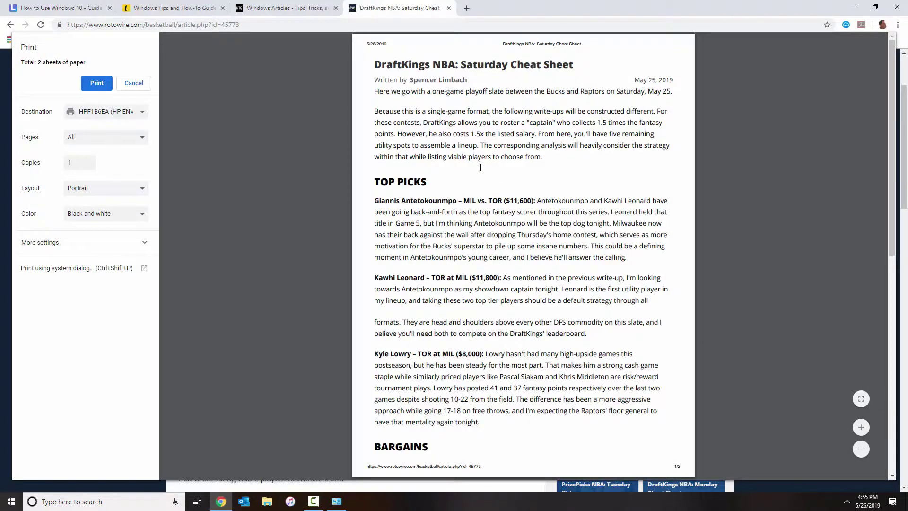
scroll(481, 168, down, 5)
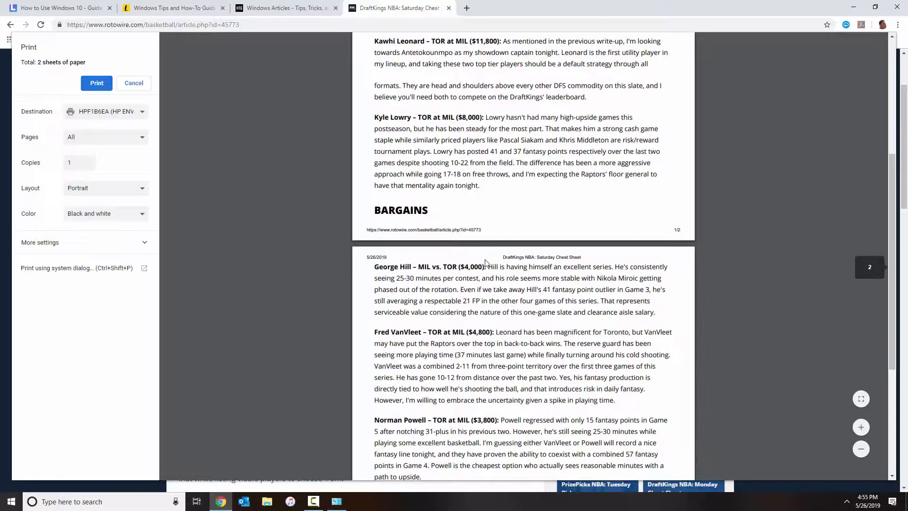
scroll(473, 194, up, 5)
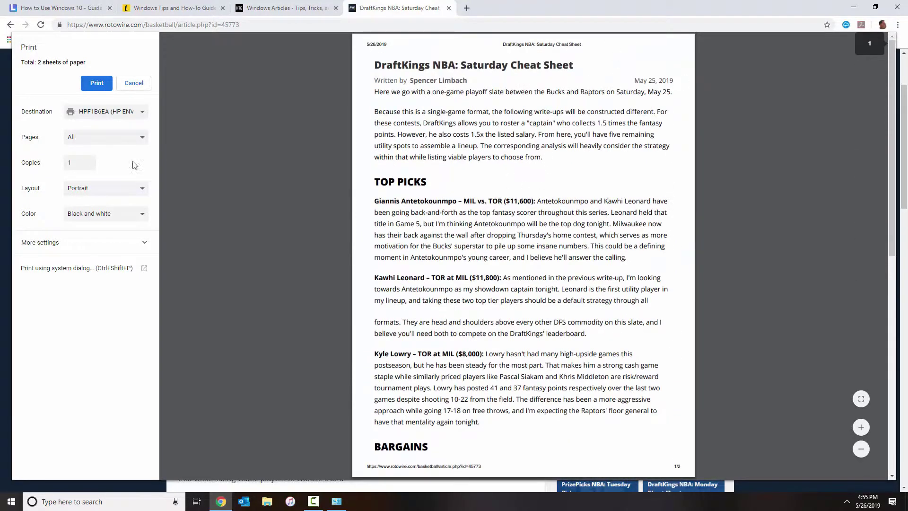
Step: Pick Microsoft Print to PDF from the destinations list under See more
click(106, 113)
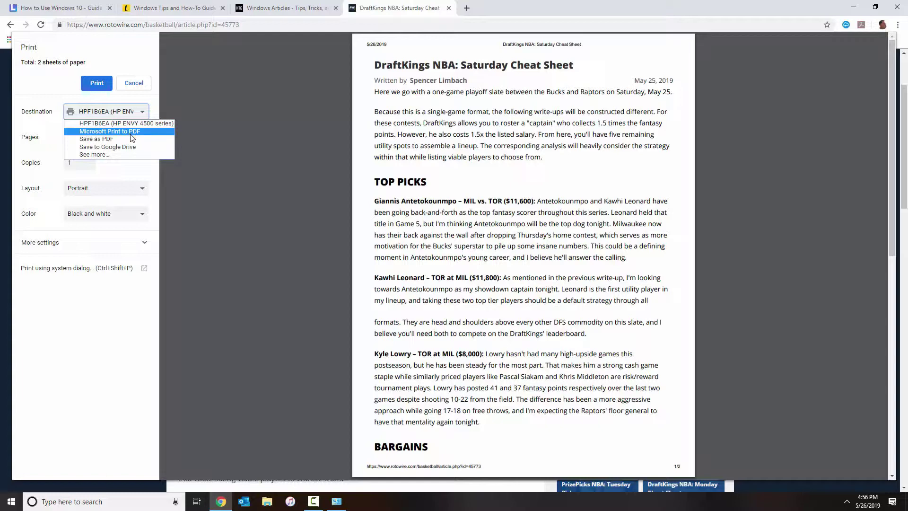
click(112, 155)
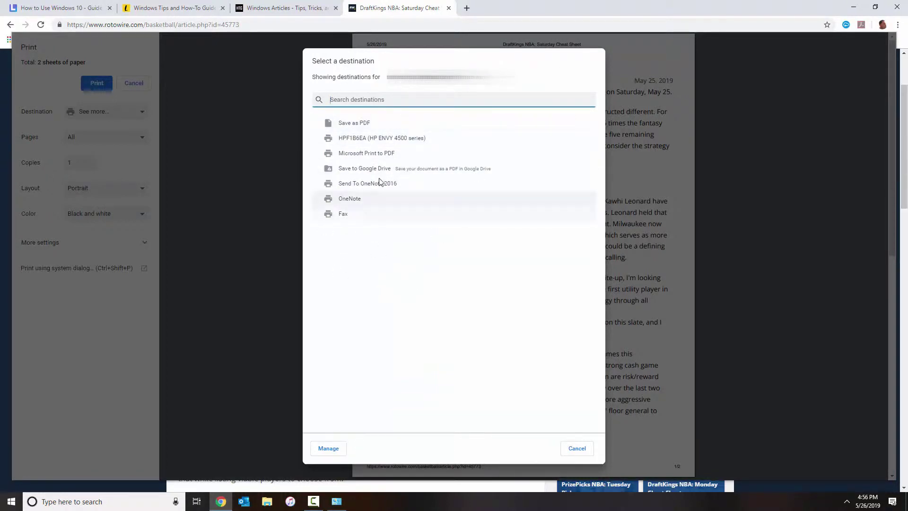
click(369, 154)
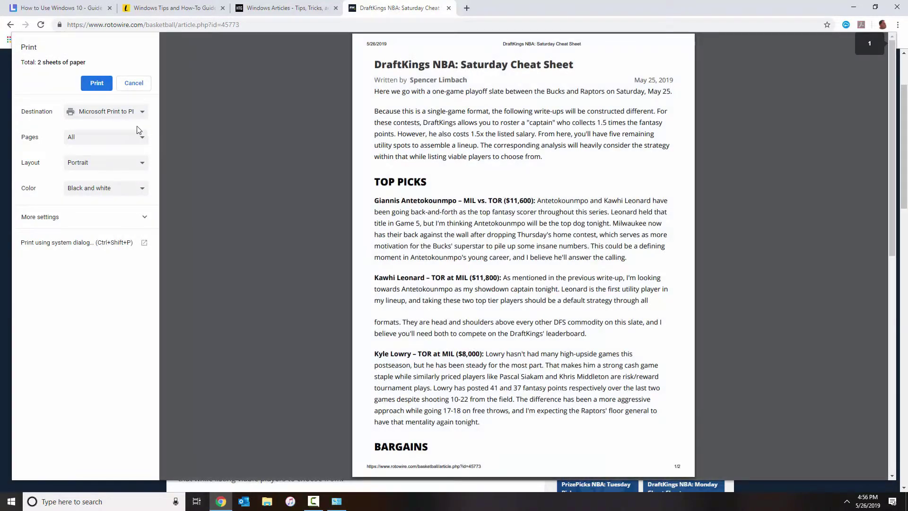
Step: Save the article as the PDF nbacheatsheet on the Desktop, then minimize Chrome
click(95, 83)
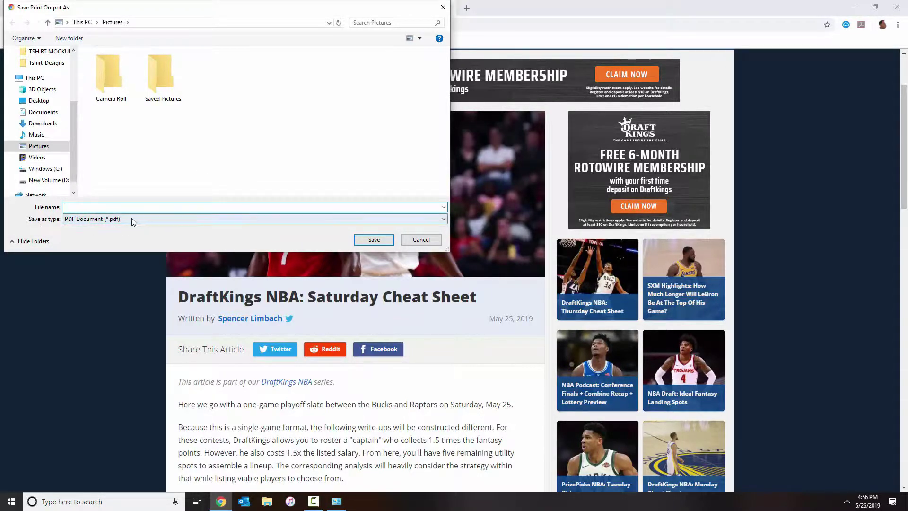
scroll(69, 106, up, 3)
click(38, 70)
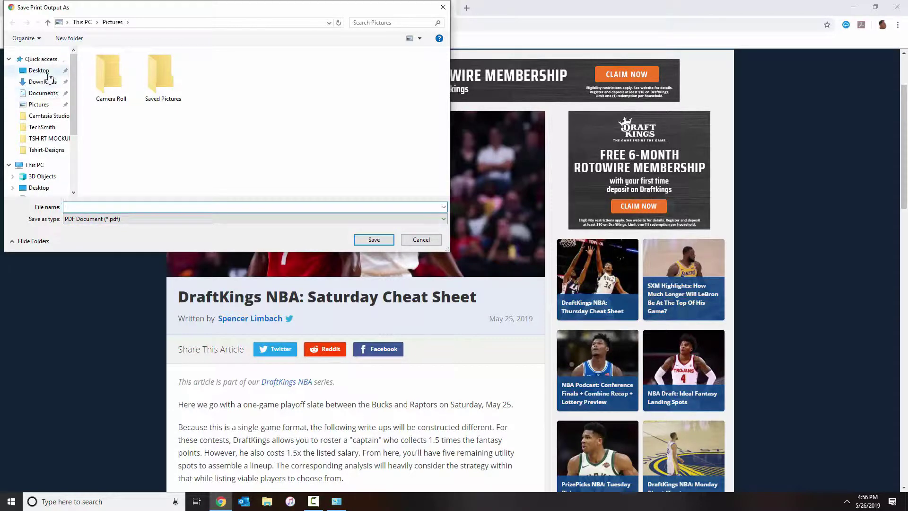
click(87, 207)
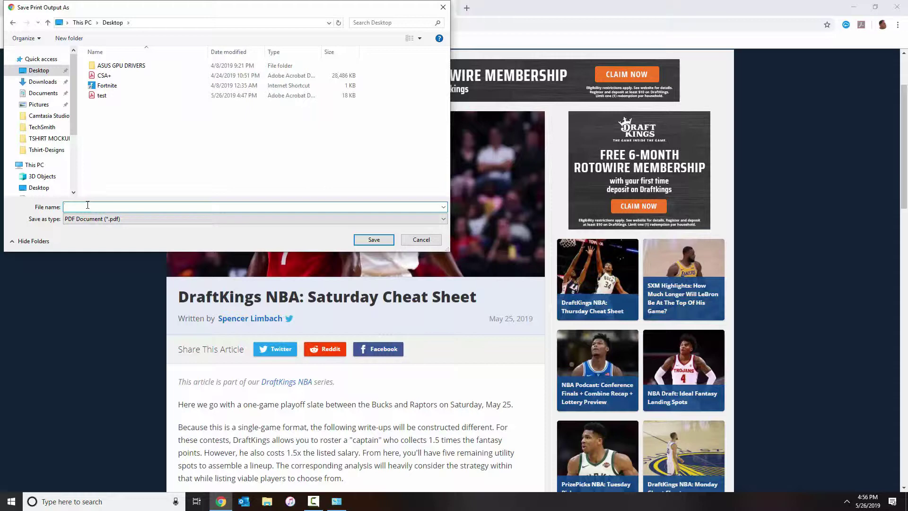
text(nbacheatsheet)
click(374, 239)
click(854, 7)
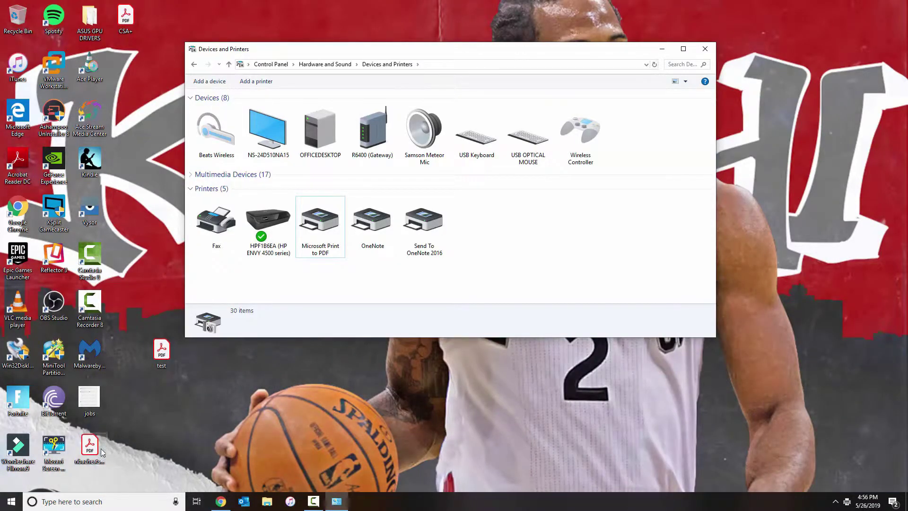
double_click(99, 454)
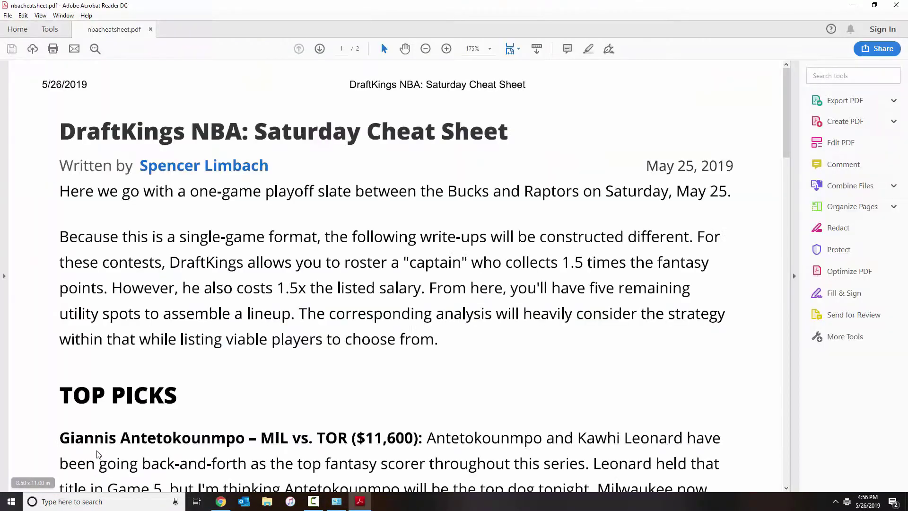
scroll(562, 308, down, 3)
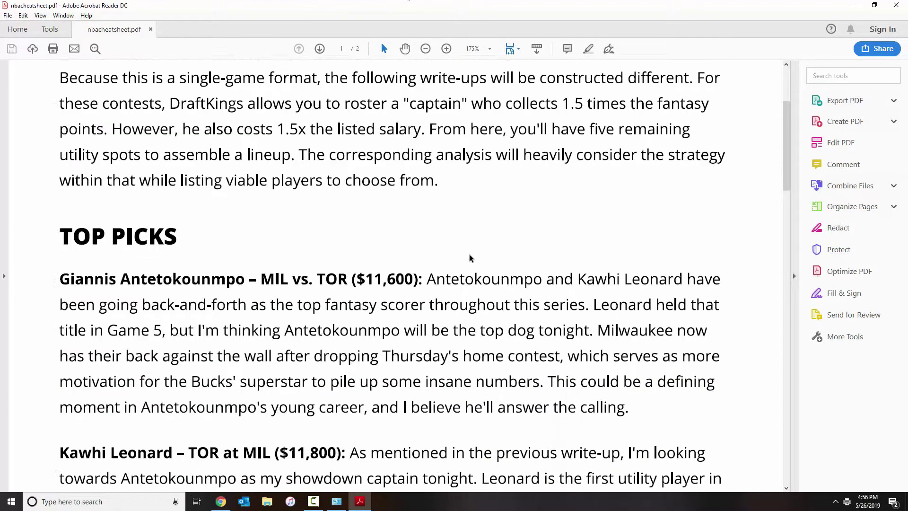
scroll(470, 258, down, 17)
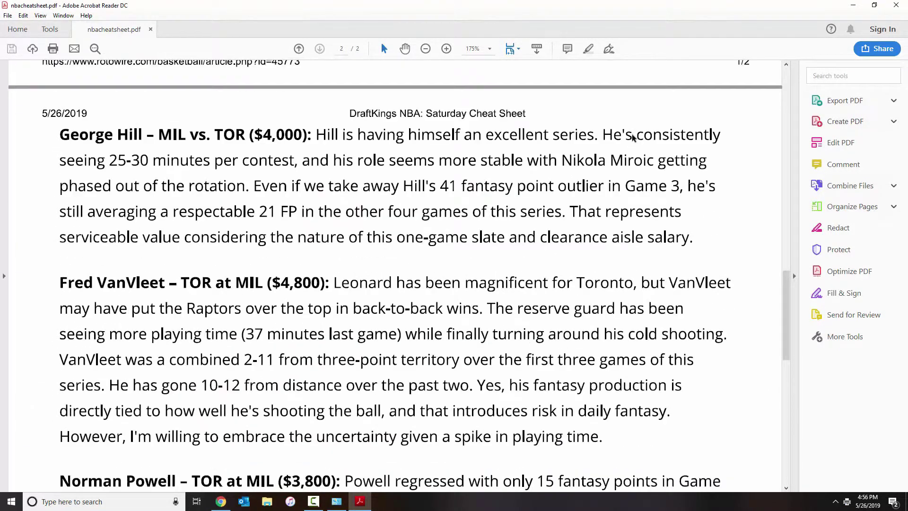
scroll(633, 137, down, 3)
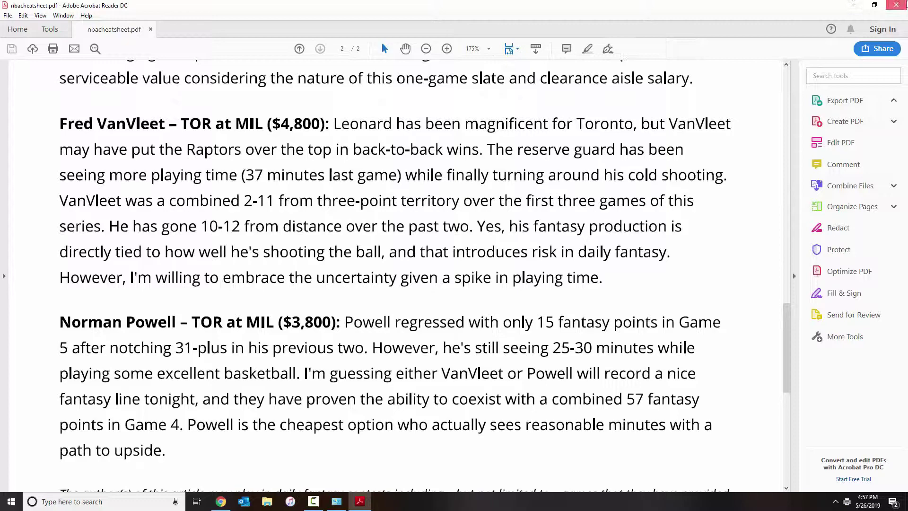
click(899, 5)
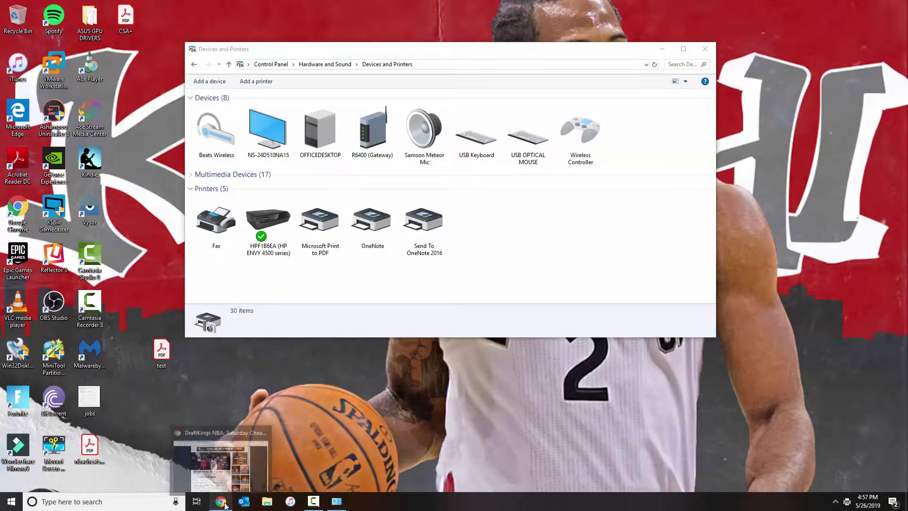
Step: Restore Chrome and drag the Devices and Printers window up and to the right
click(225, 505)
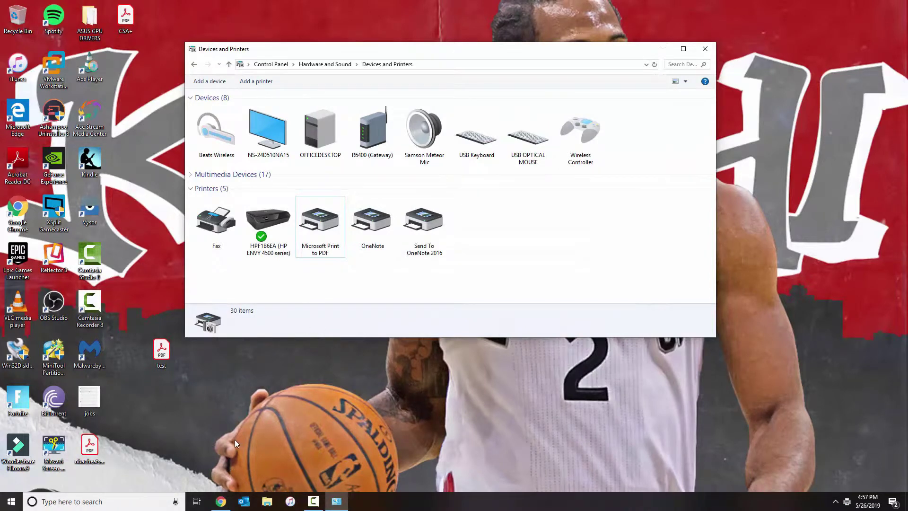
drag(461, 54, 553, 35)
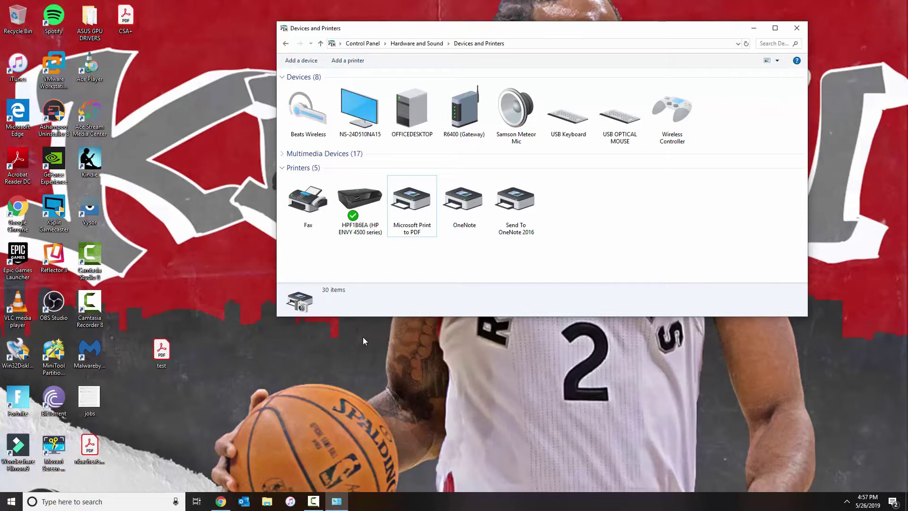
click(314, 501)
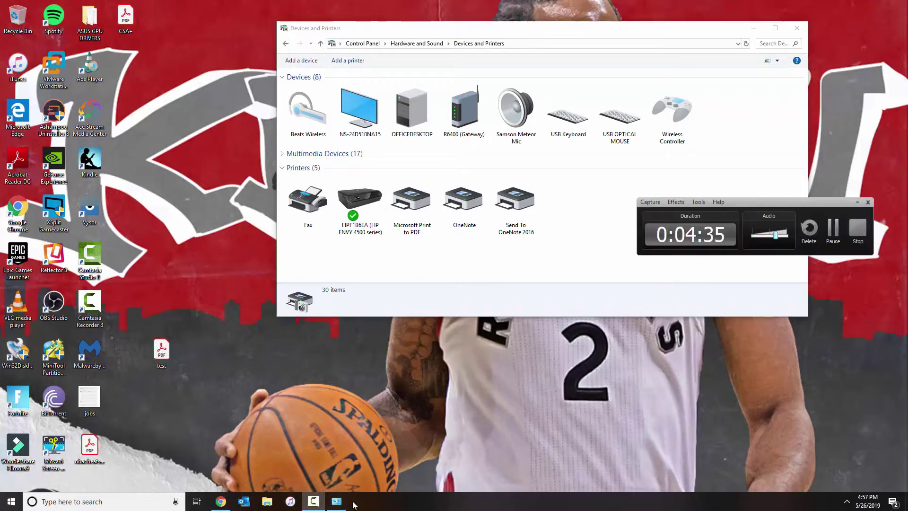